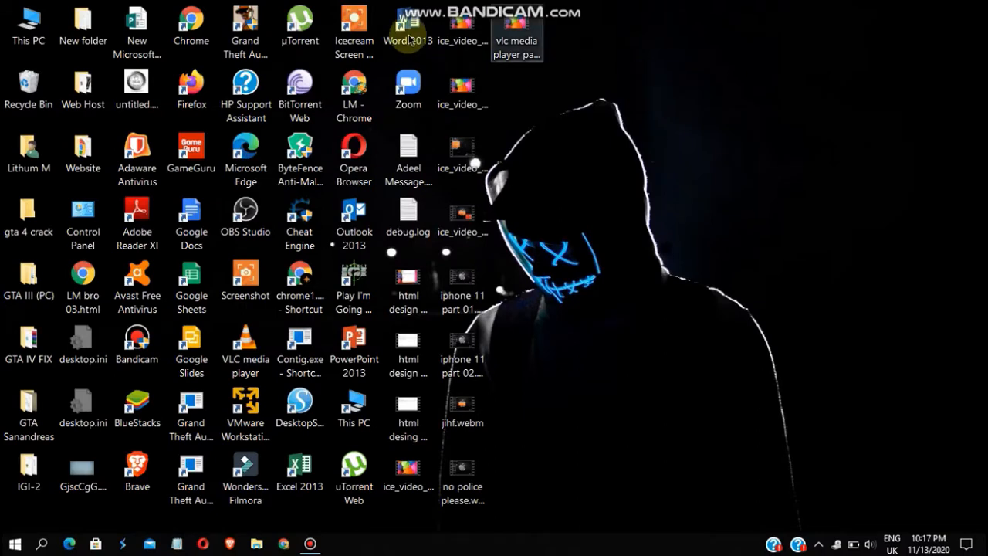
Launch Word 2013, start a blank document and close the Activation Wizard notice
click(411, 37)
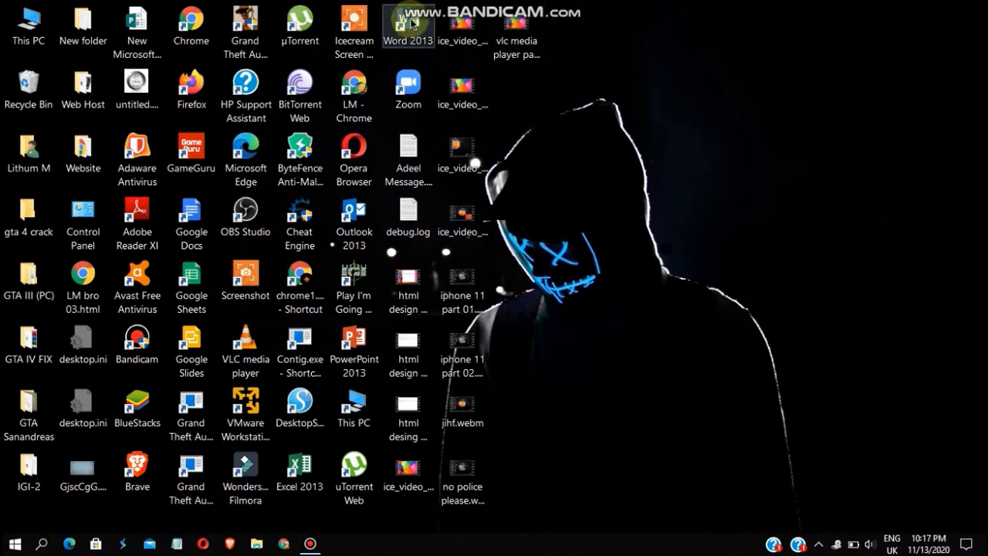
double_click(414, 20)
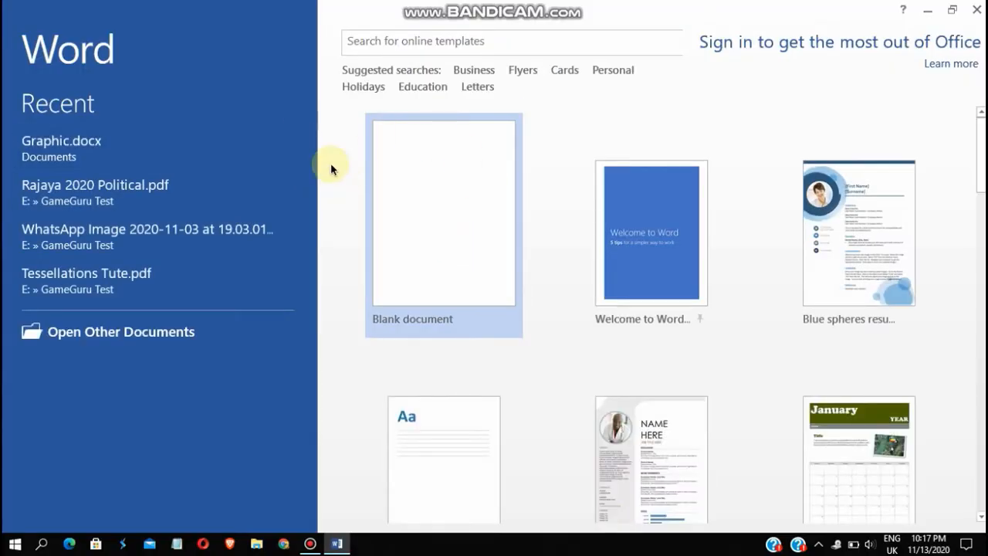
click(463, 241)
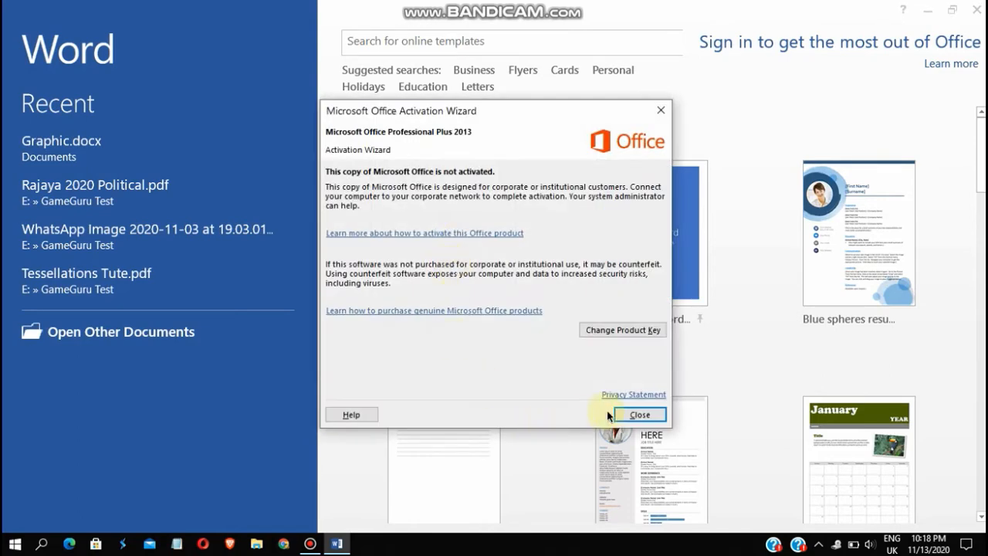
click(617, 414)
click(465, 226)
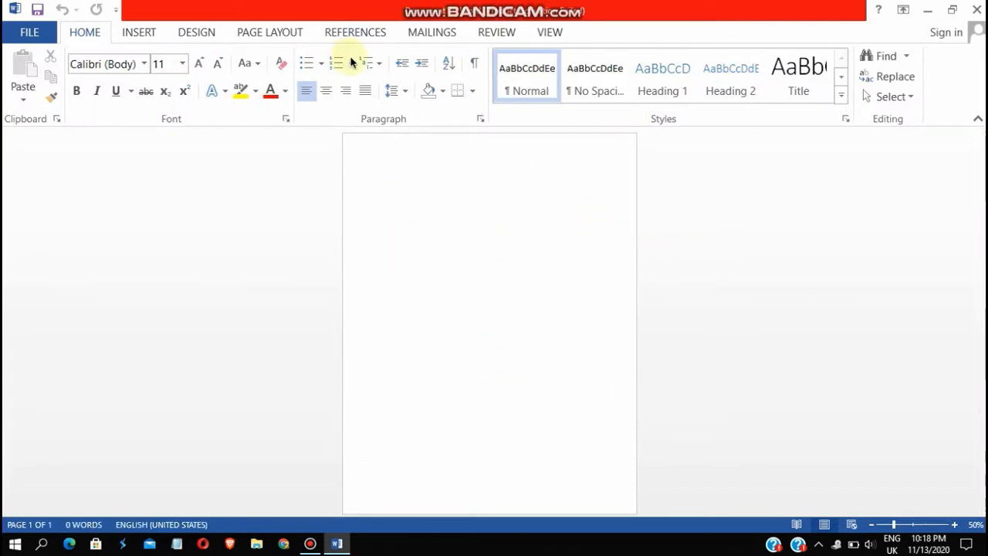
Open the Page Color choices on the Design tab
click(197, 35)
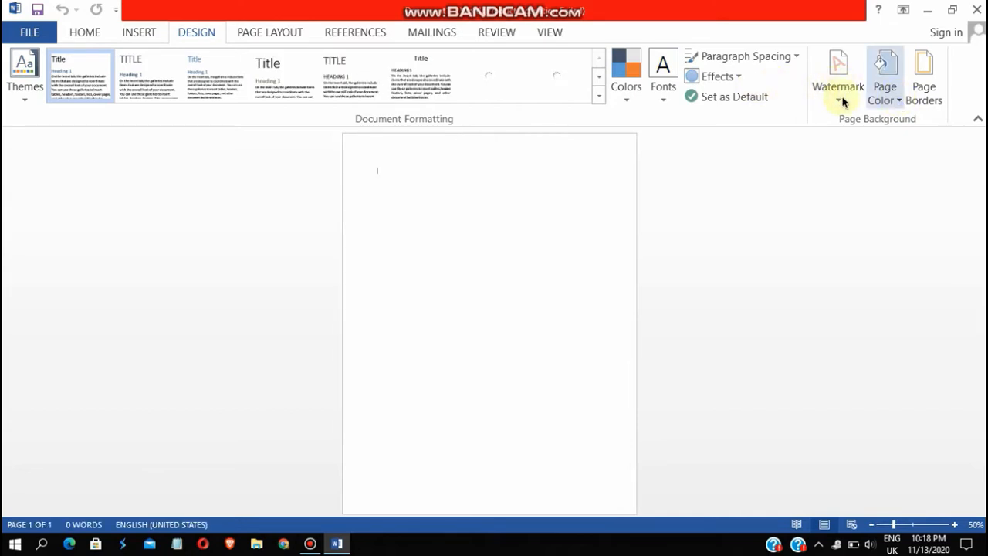
click(893, 101)
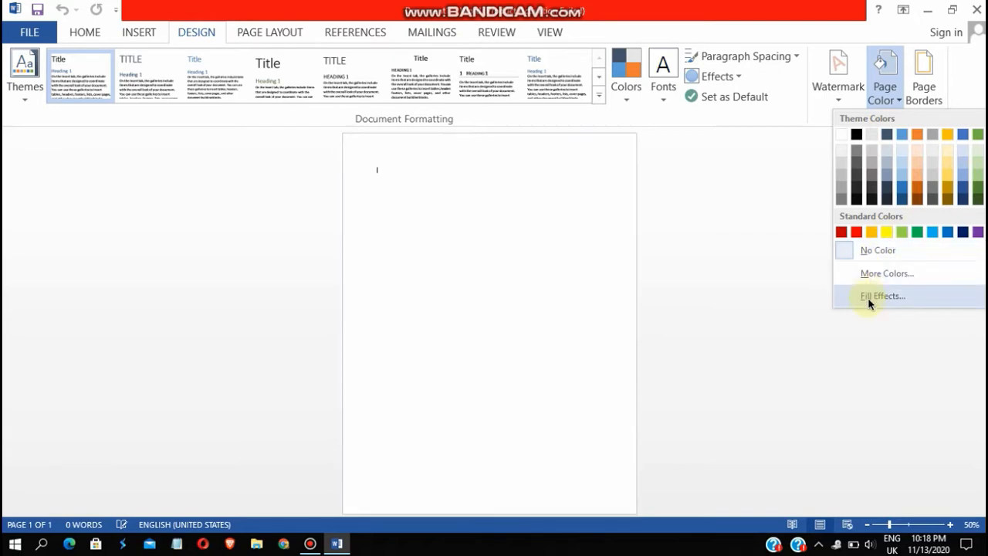
Open Fill Effects for the page and set the gradient shading style to Horizontal
click(869, 297)
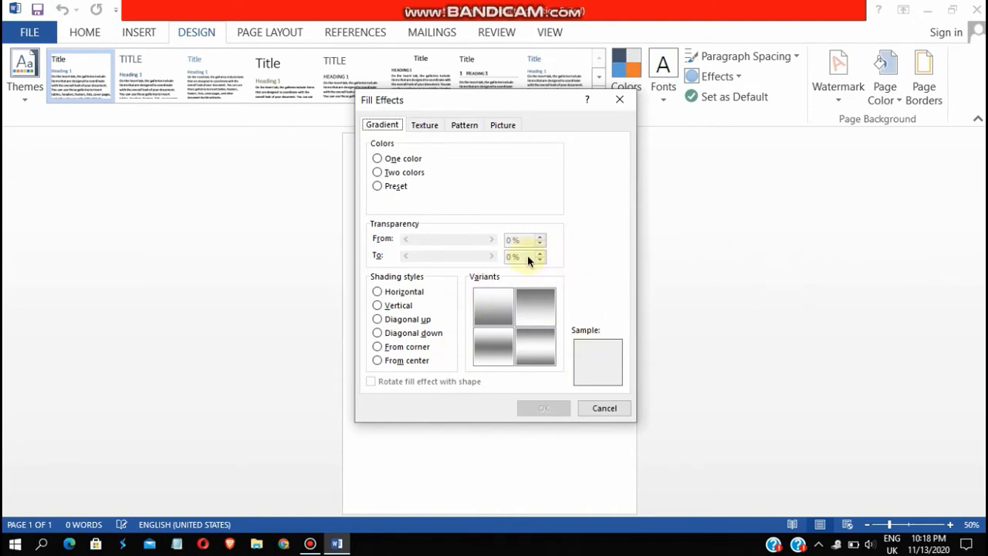
drag(549, 102, 521, 62)
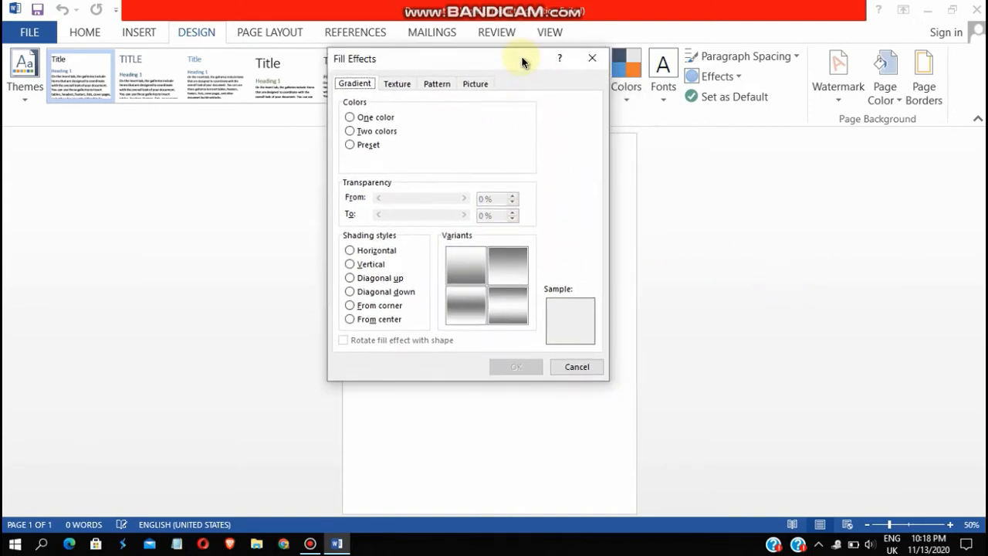
click(351, 250)
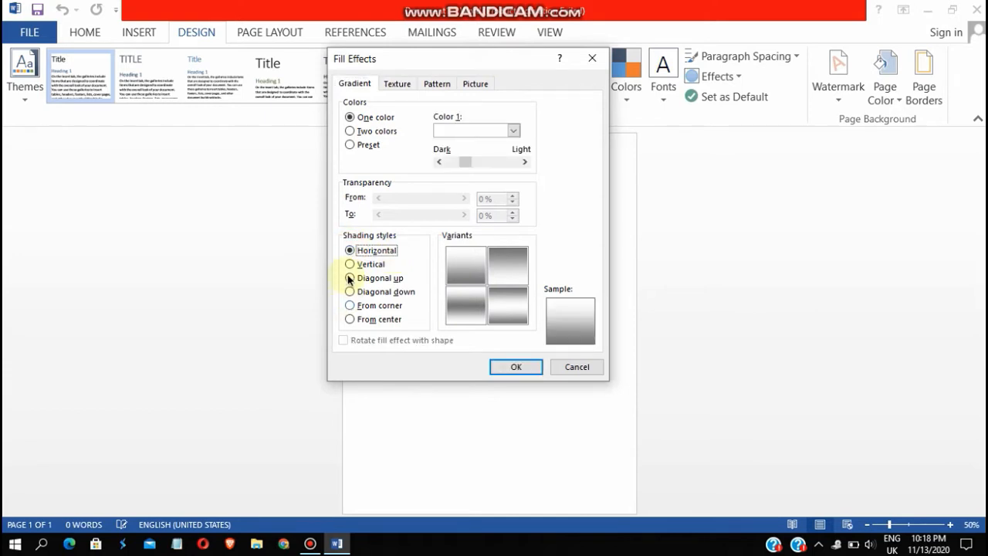
click(351, 264)
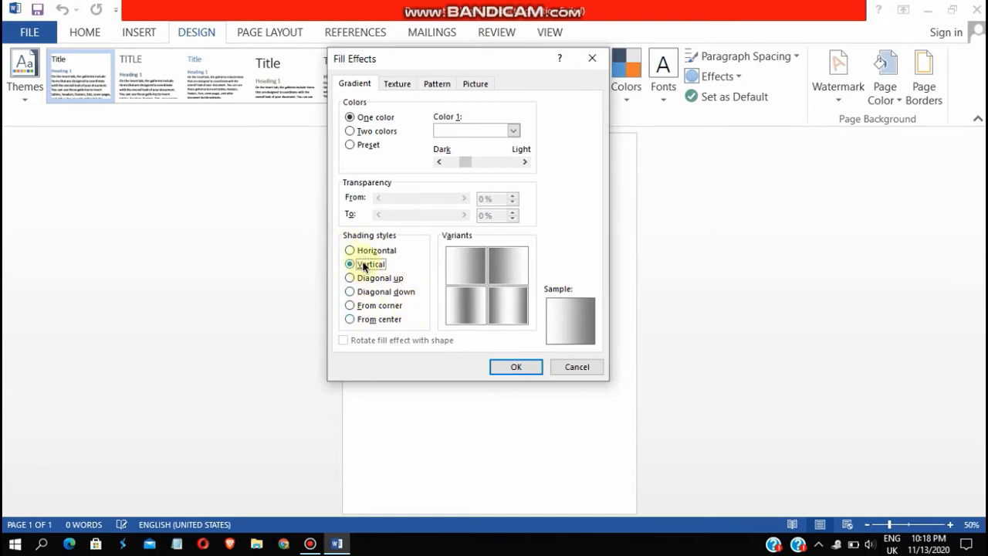
click(350, 251)
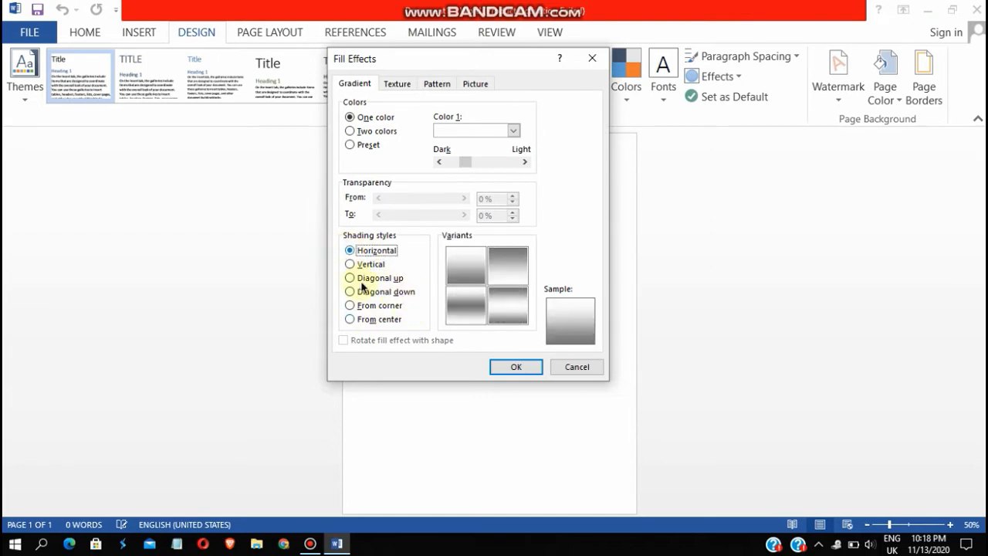
click(574, 307)
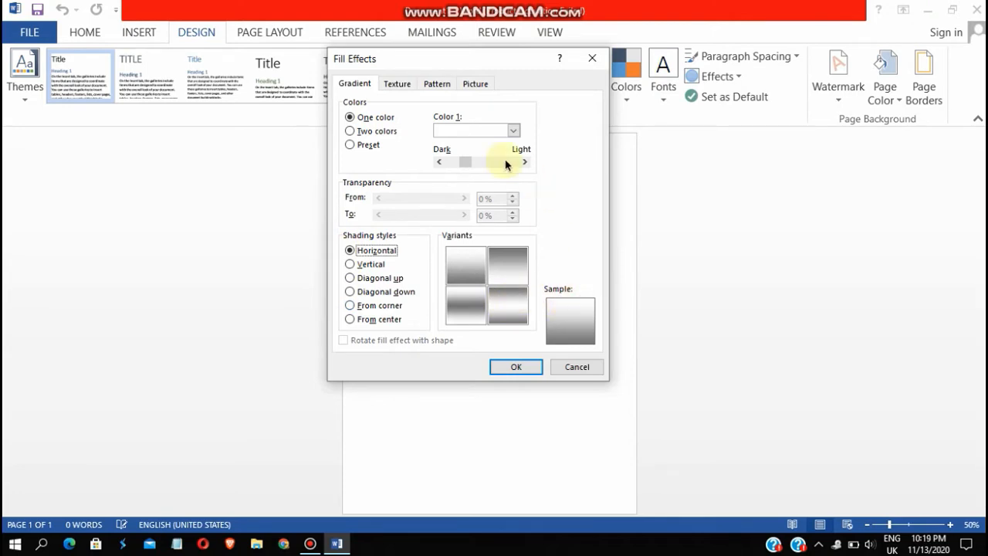
Make it a two-colour purple-to-red gradient, pick the purple-on-top variant, and apply it
click(367, 132)
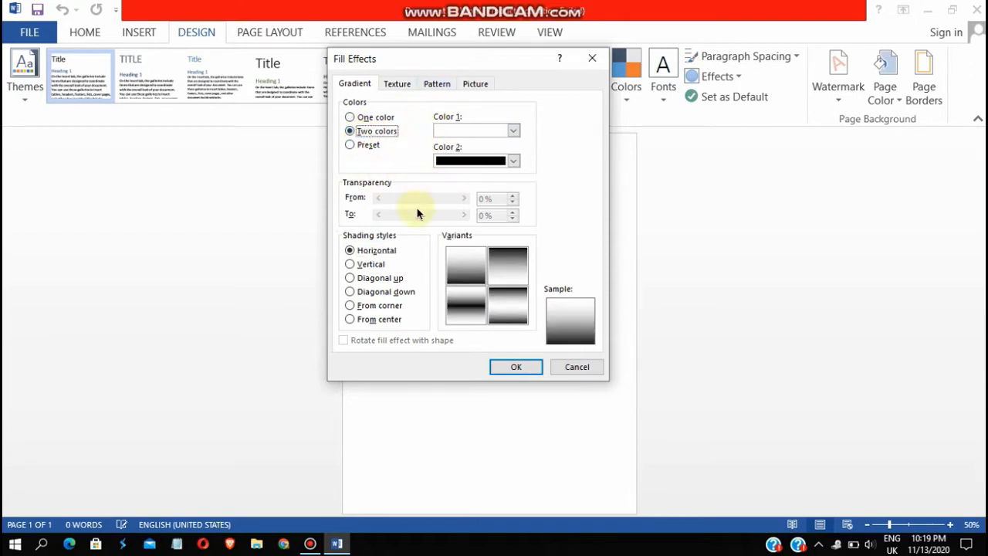
click(514, 133)
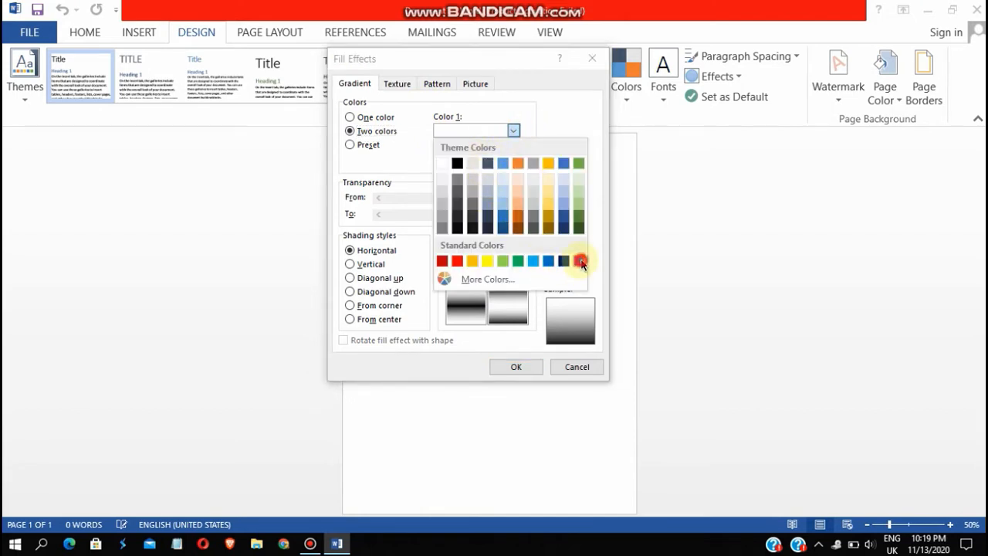
click(579, 261)
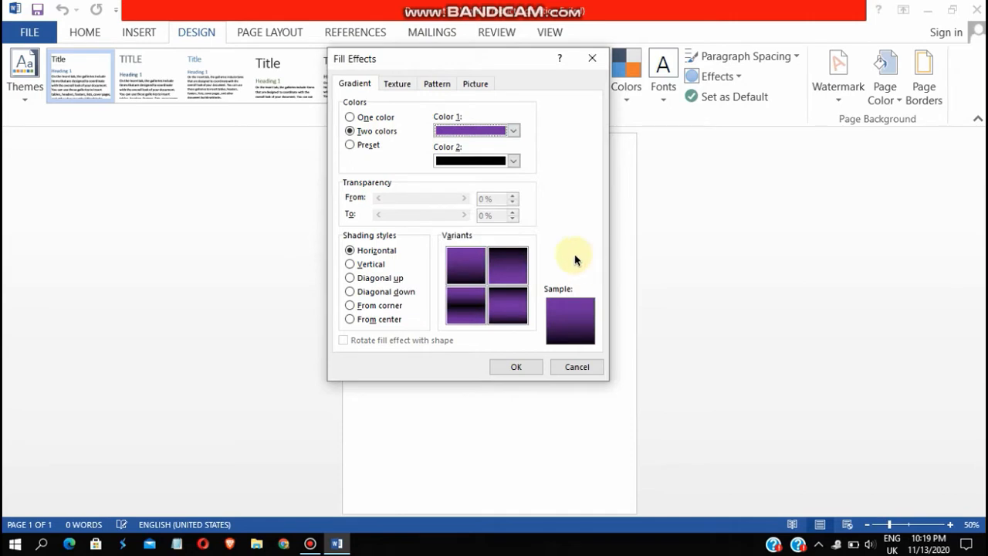
click(515, 162)
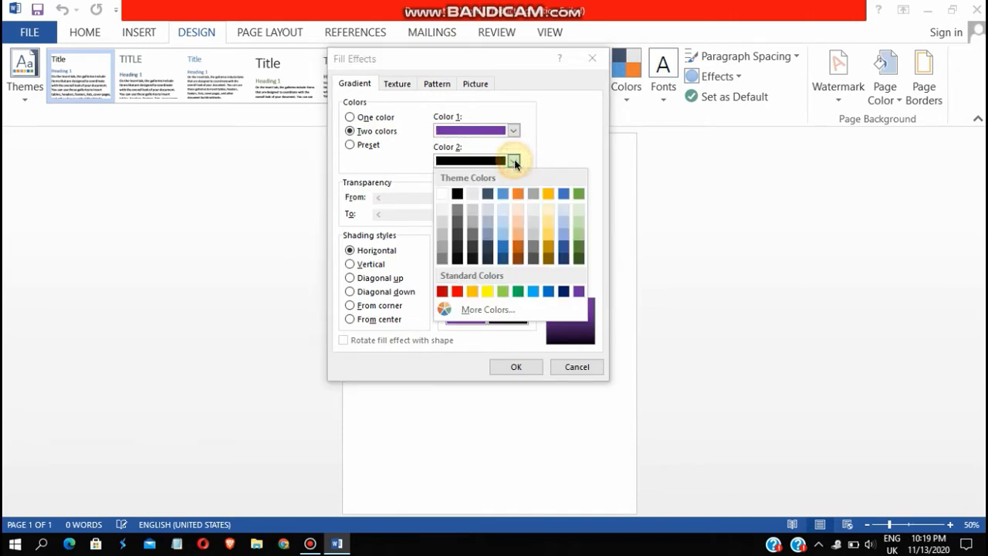
click(457, 290)
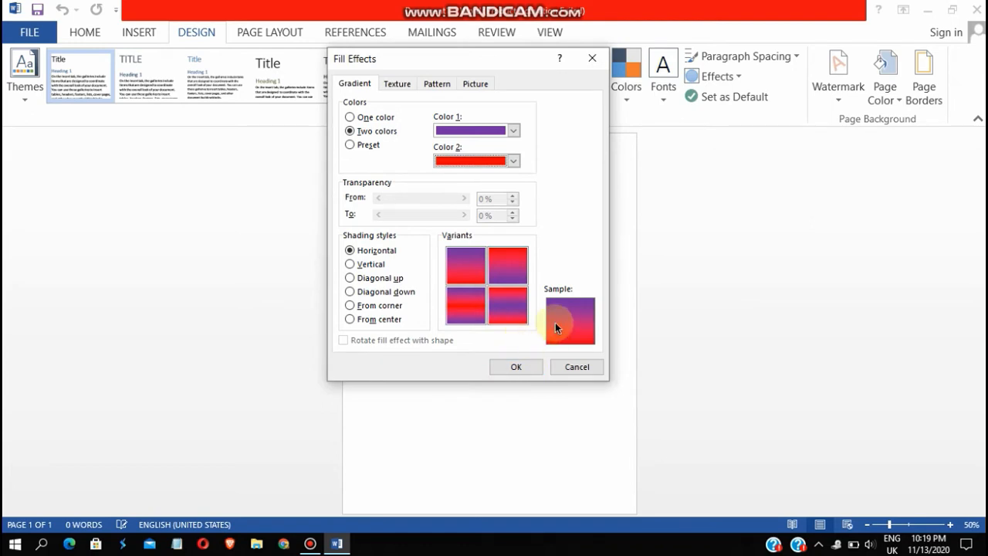
click(463, 276)
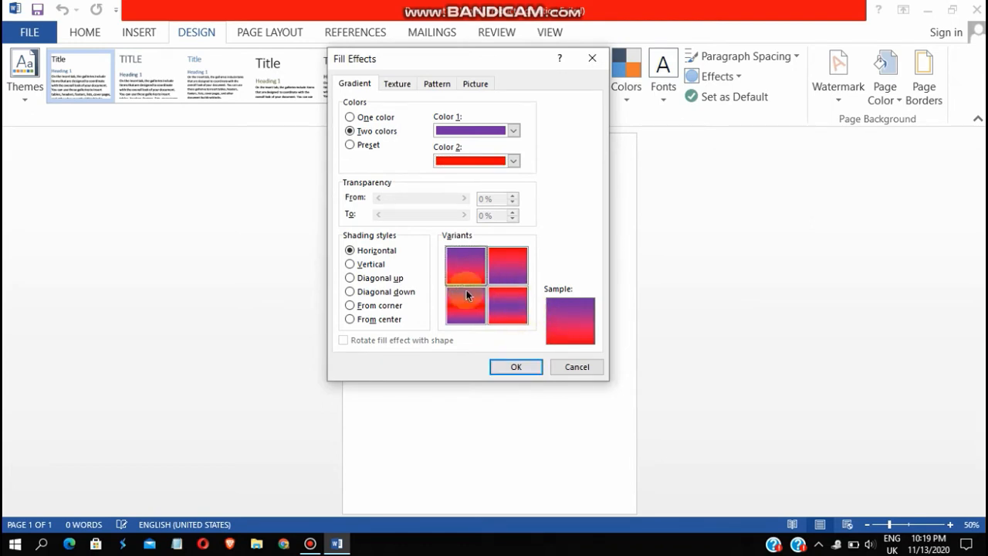
click(522, 365)
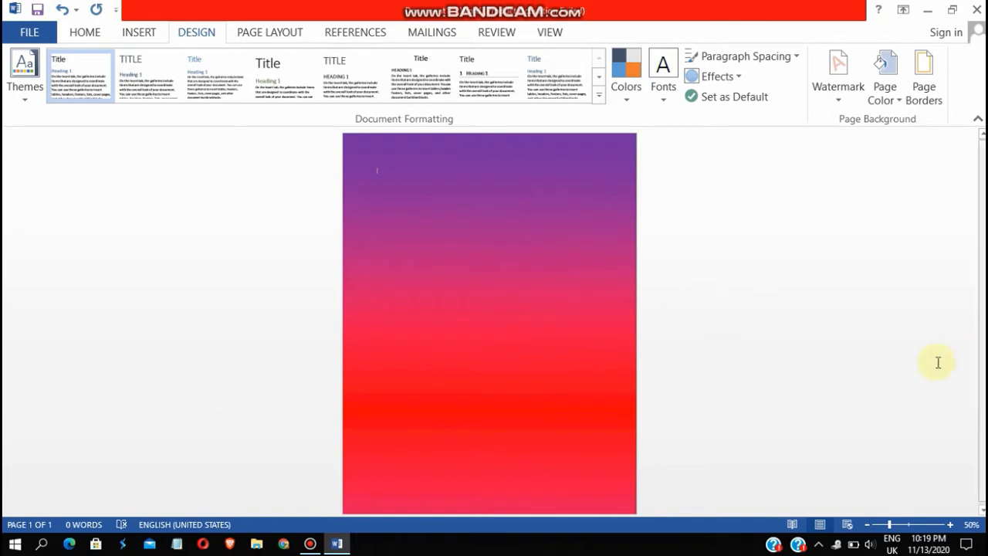
Zoom the page out to 40% and back to 50%, then show the Insert tools
click(866, 524)
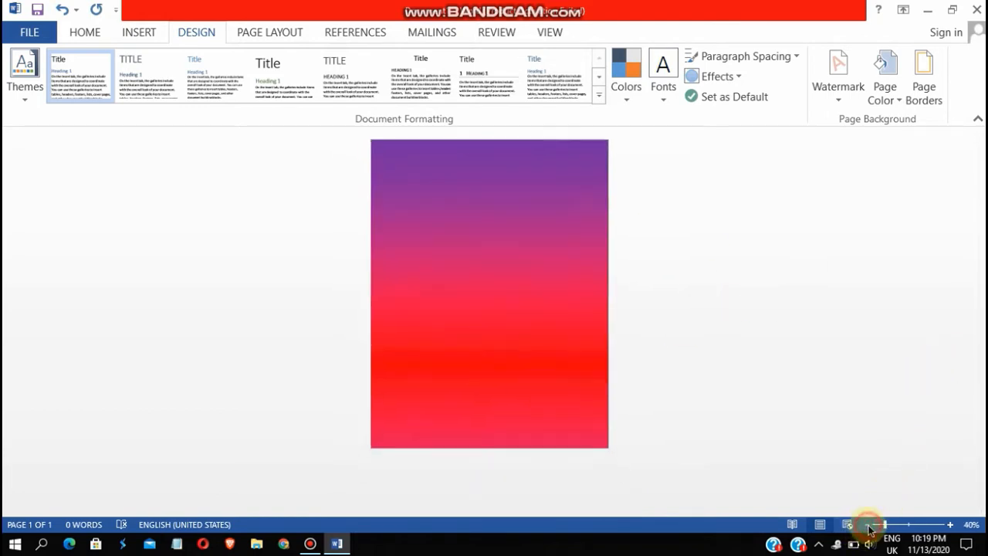
click(950, 524)
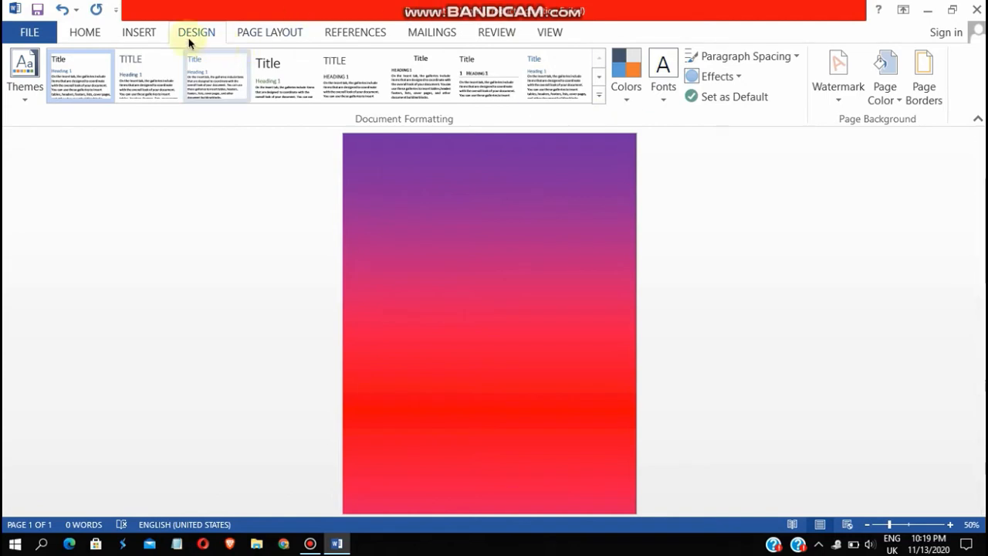
click(141, 32)
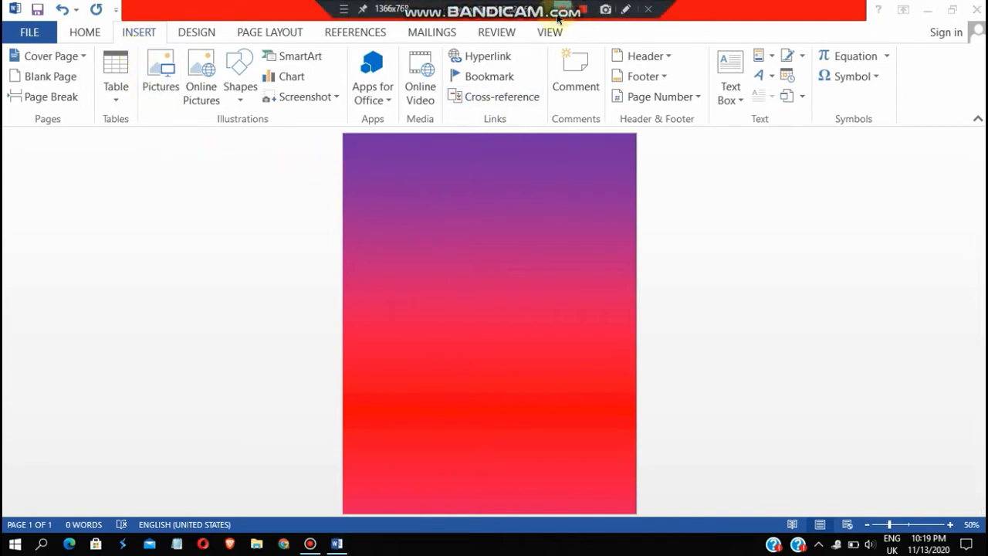
Insert a Simple Text Box from the Text Box gallery near the top of the page
click(738, 109)
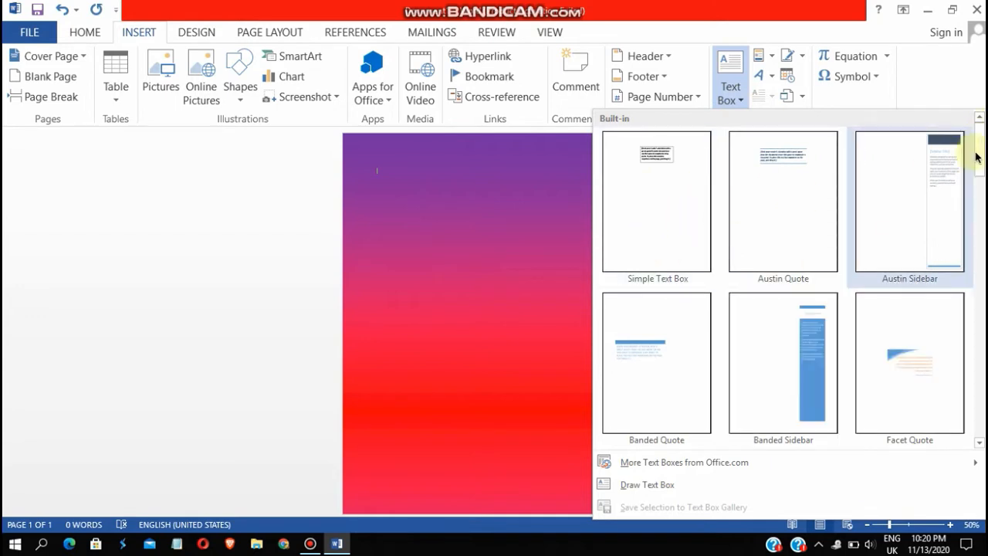
mouse_move(978, 157)
mouse_down()
mouse_move(980, 198)
mouse_move(977, 139)
mouse_up()
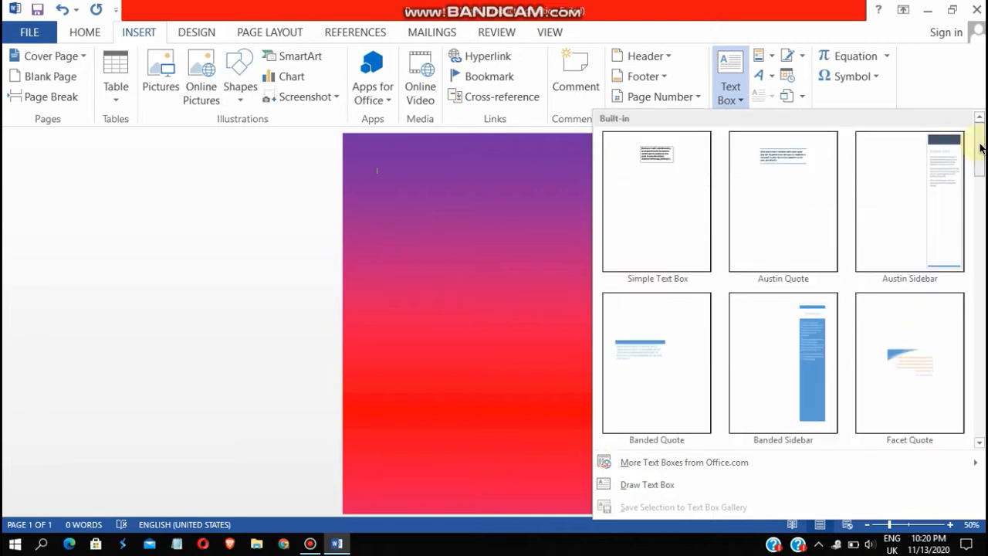
click(687, 189)
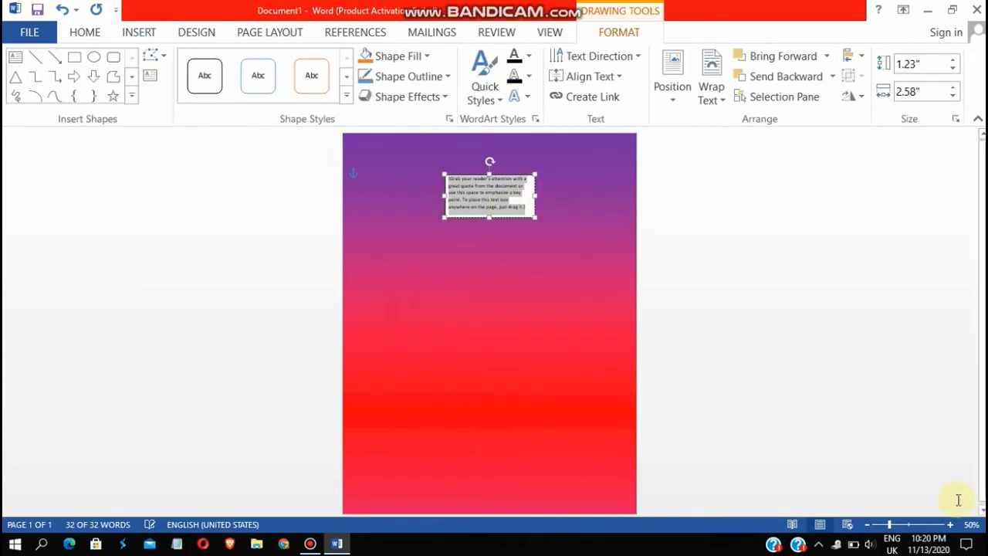
Zoom to 90% and replace the text box placeholder with the word 'Don't'
click(950, 524)
click(949, 525)
click(950, 524)
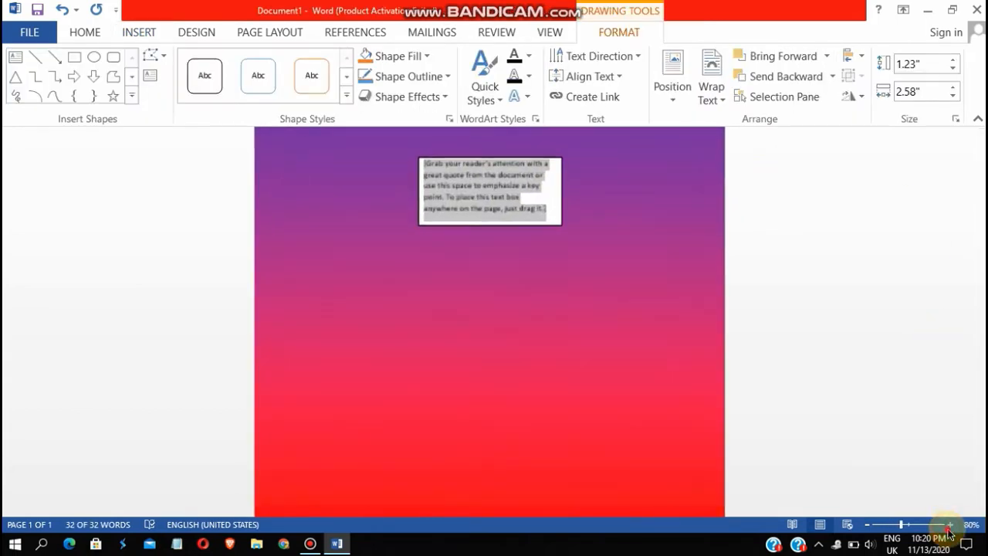
click(950, 525)
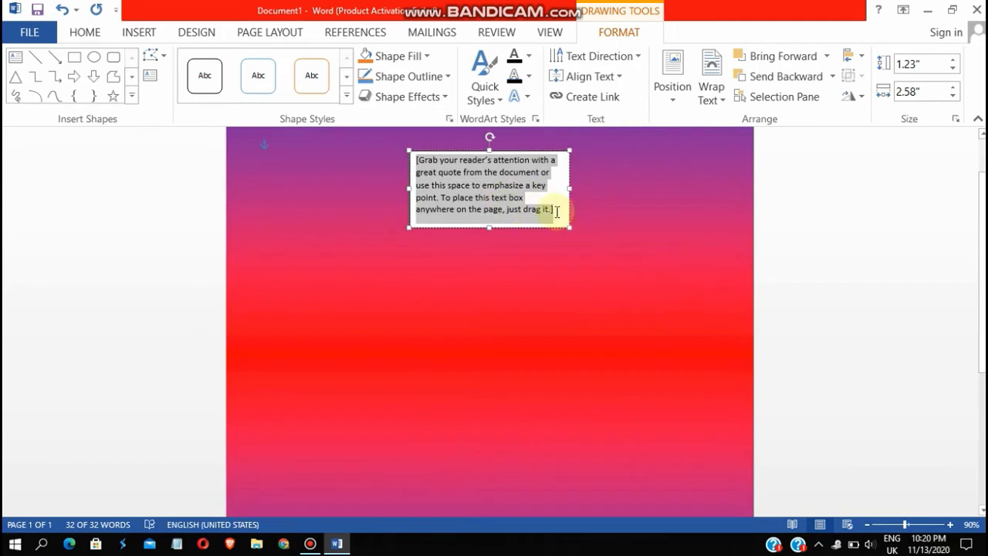
key(Delete)
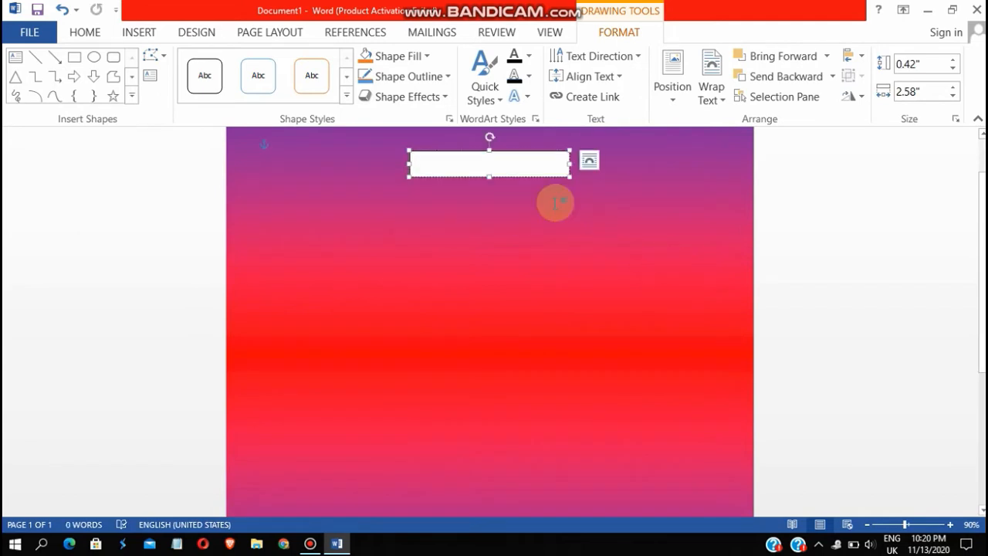
text(T)
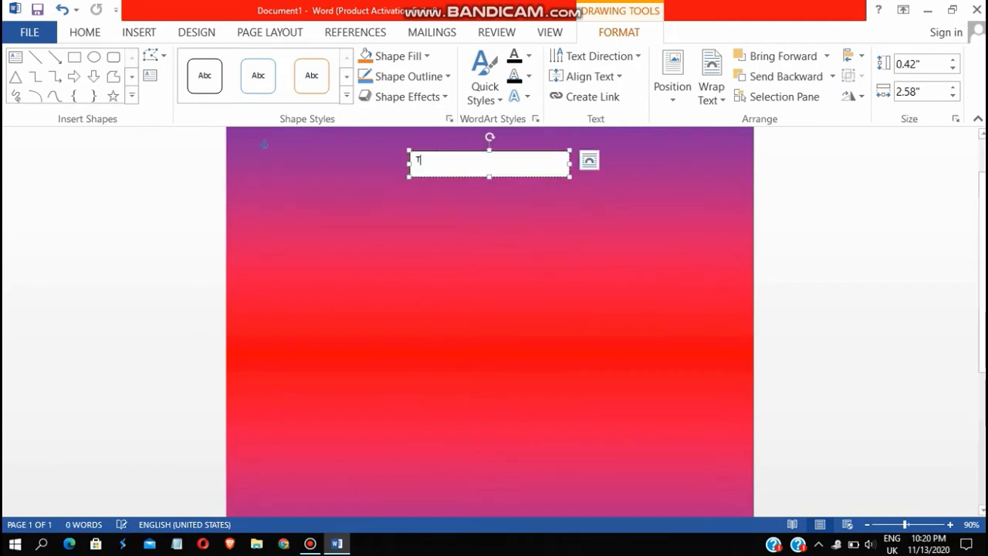
key(BackSpace)
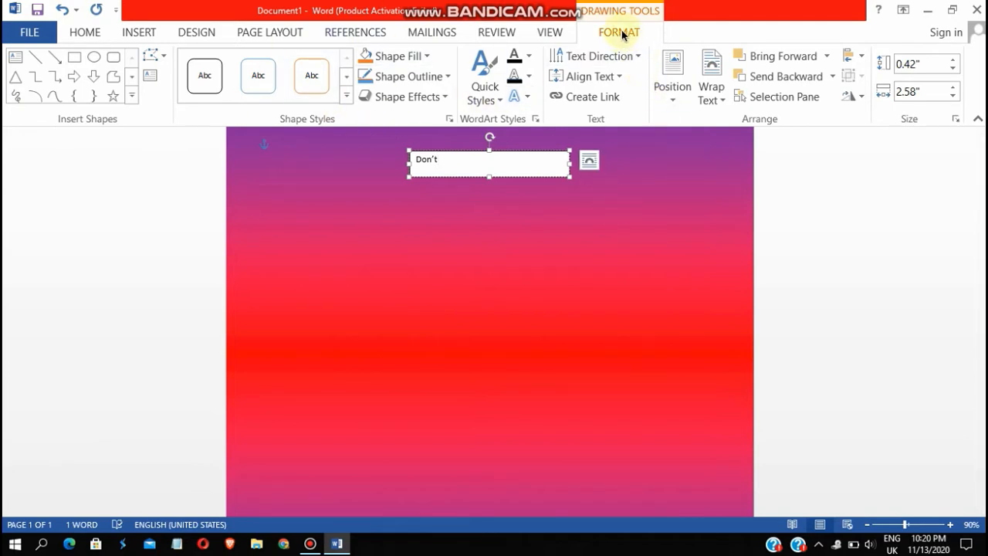
Give the Don't text box No Outline and No Fill
click(448, 77)
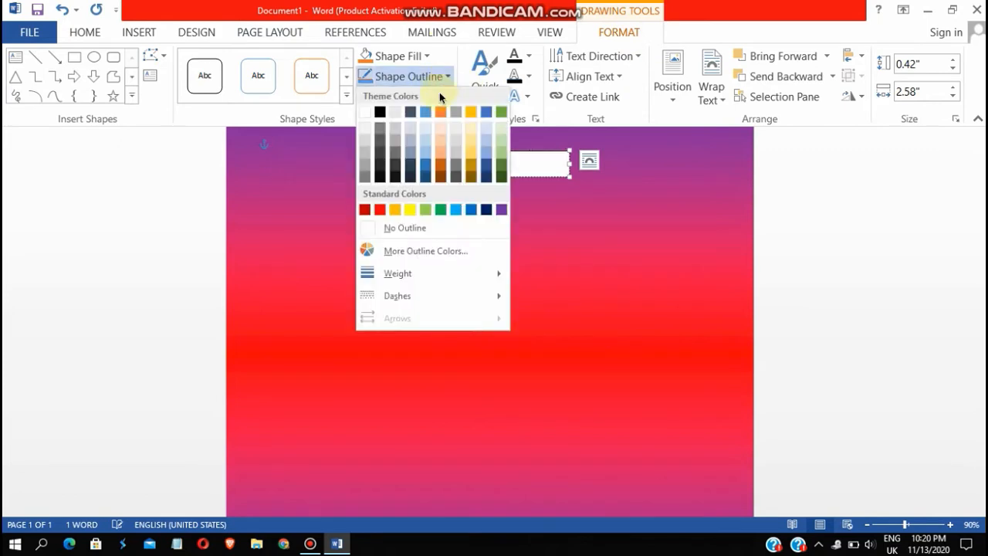
click(404, 228)
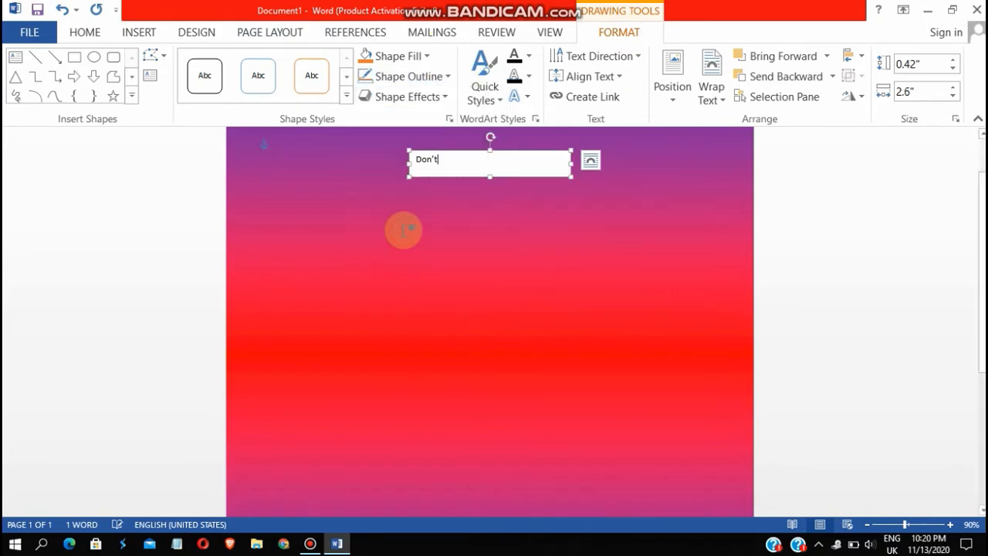
click(425, 57)
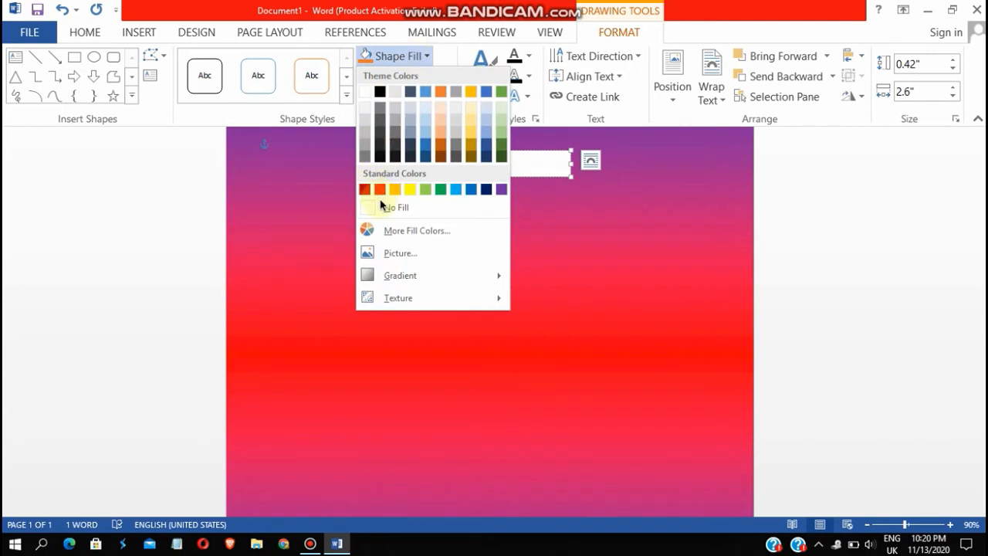
click(380, 205)
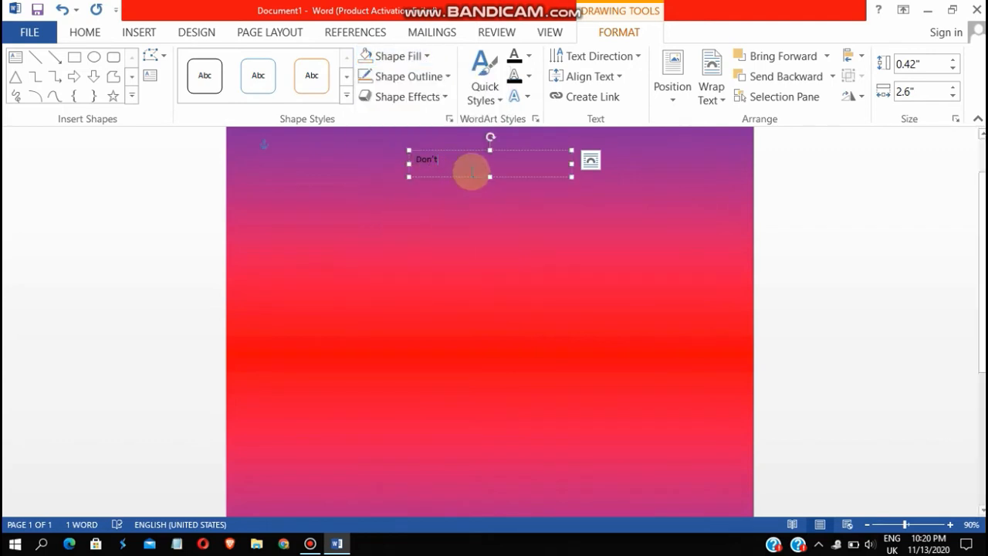
Select 'Don't' and grow its font size to 80 pt
click(84, 34)
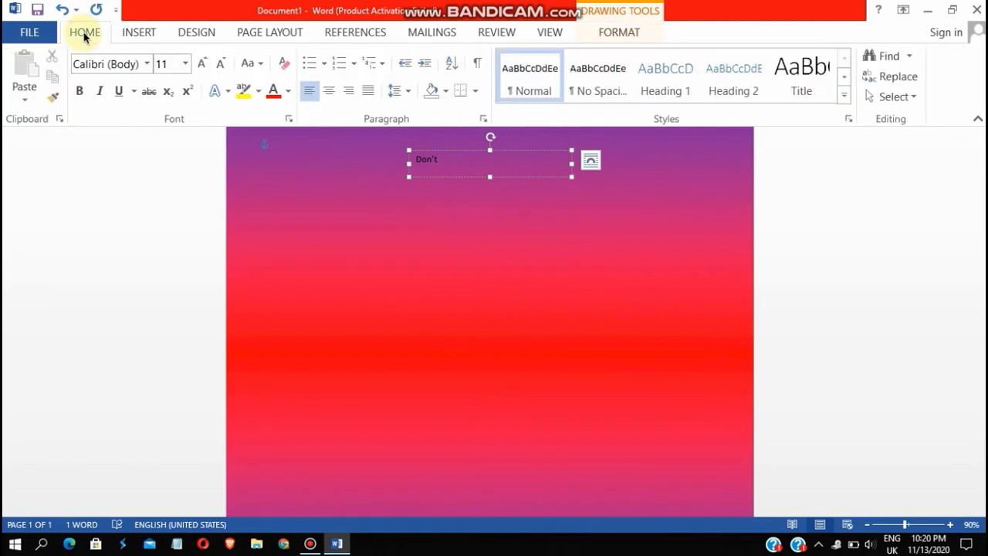
drag(445, 161, 408, 159)
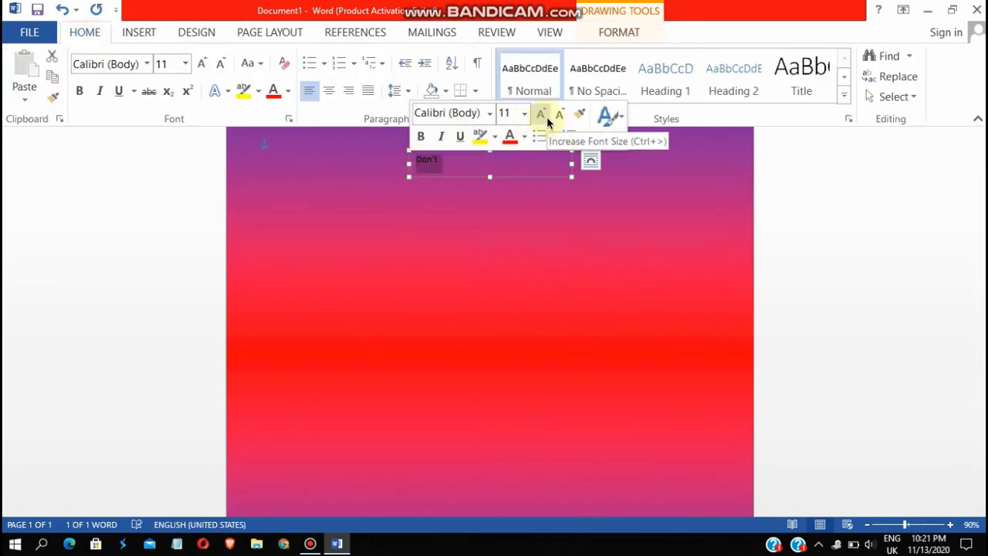
click(548, 122)
click(549, 122)
click(549, 122)
click(549, 122)
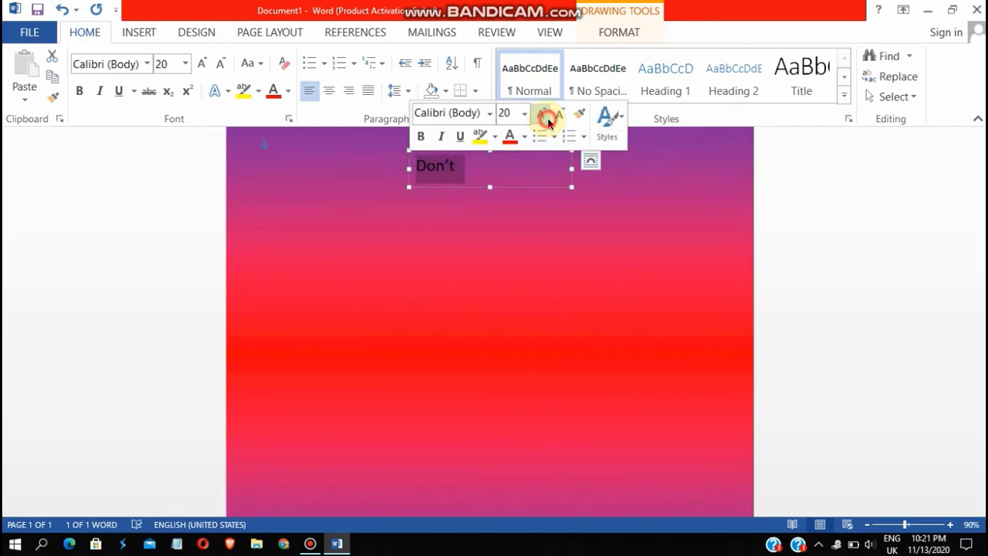
click(548, 122)
click(549, 122)
click(548, 122)
click(548, 121)
click(548, 122)
click(548, 122)
click(549, 122)
click(548, 122)
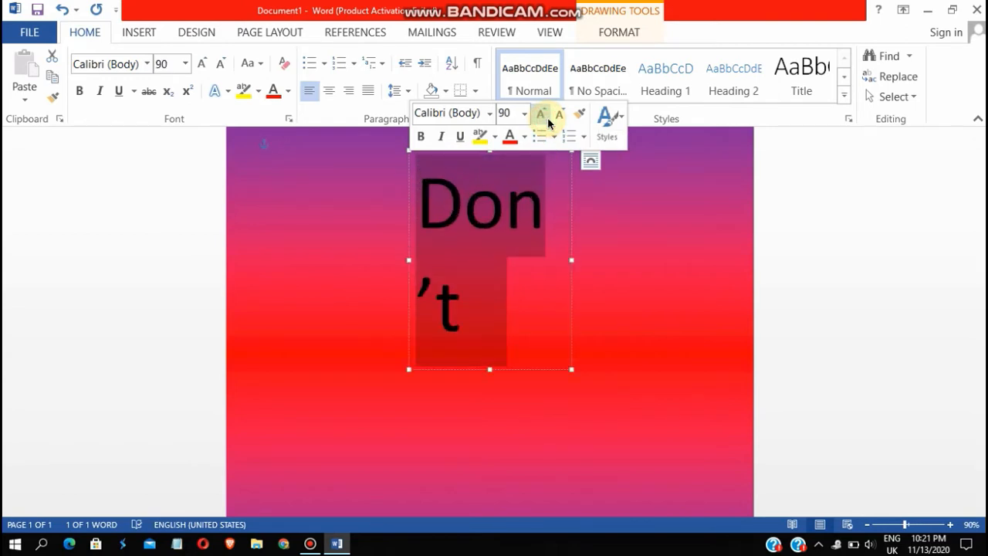
click(561, 116)
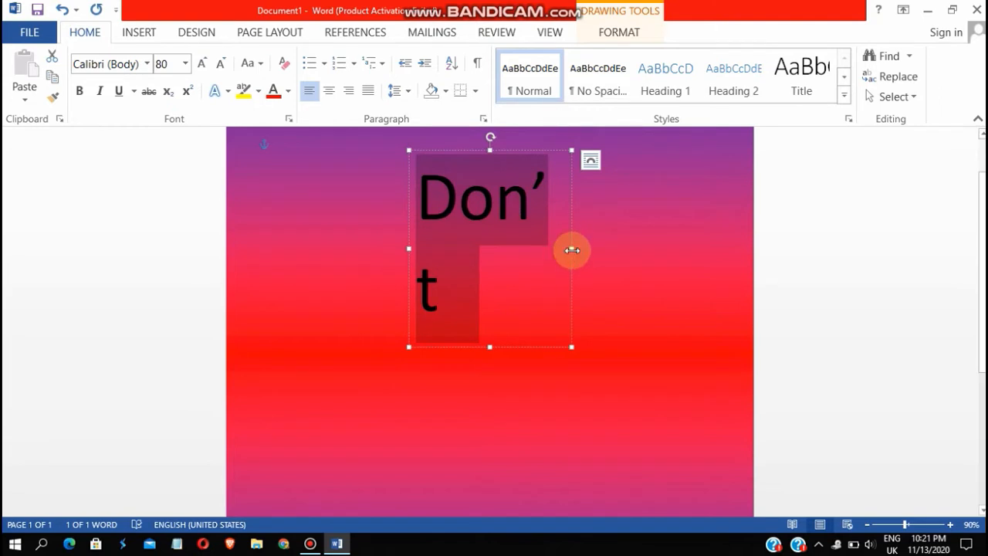
Widen the text box, centre 'Don't' on one line, and enlarge it to 90 pt
drag(570, 249, 634, 256)
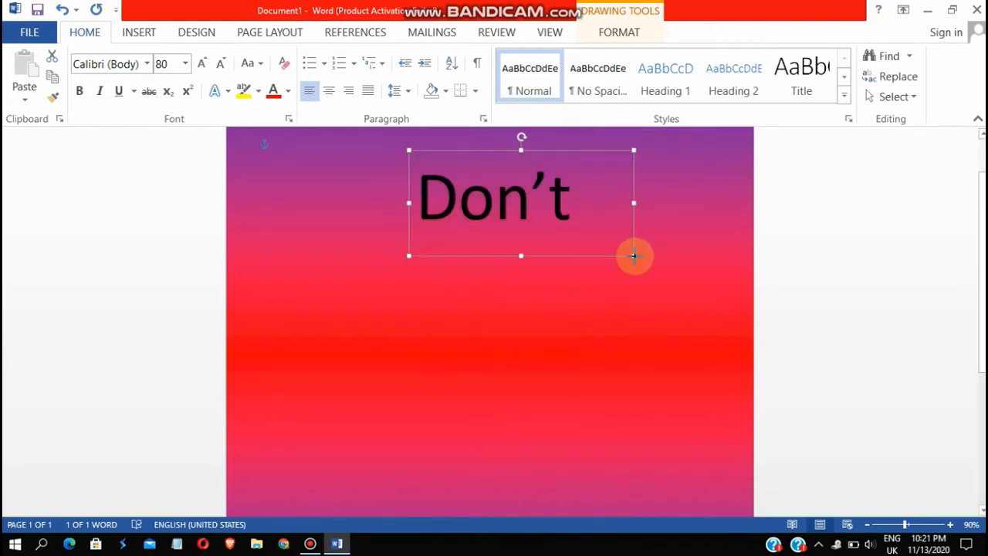
click(327, 92)
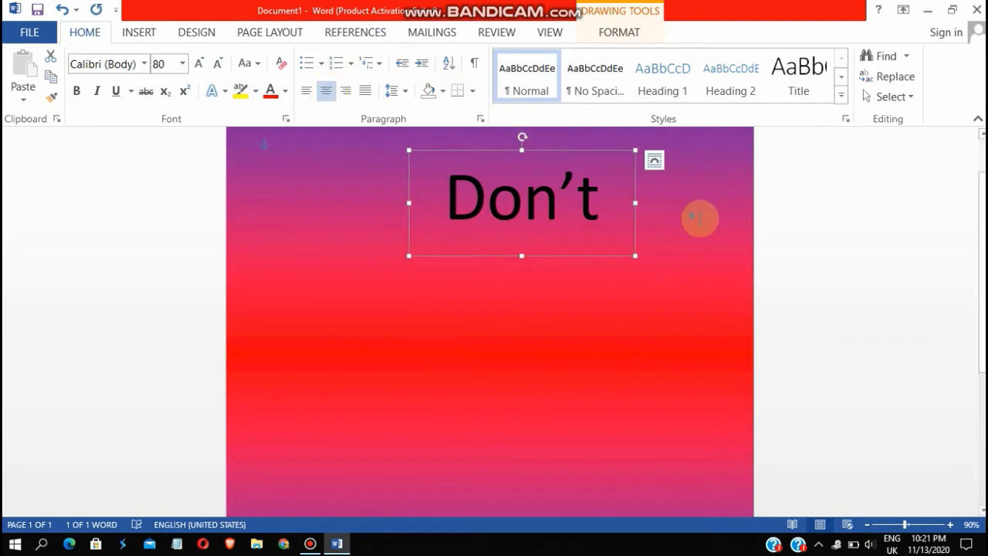
drag(599, 197, 452, 195)
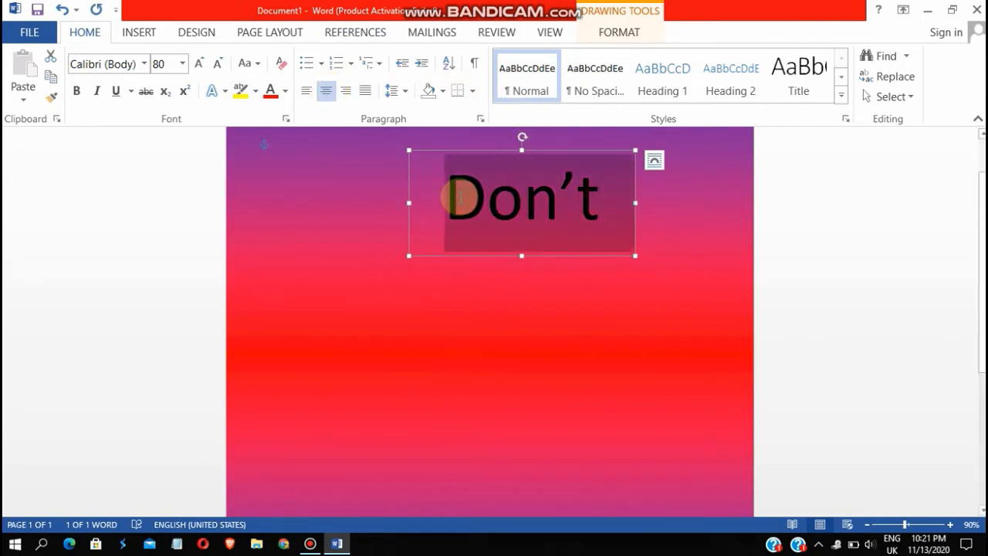
click(202, 67)
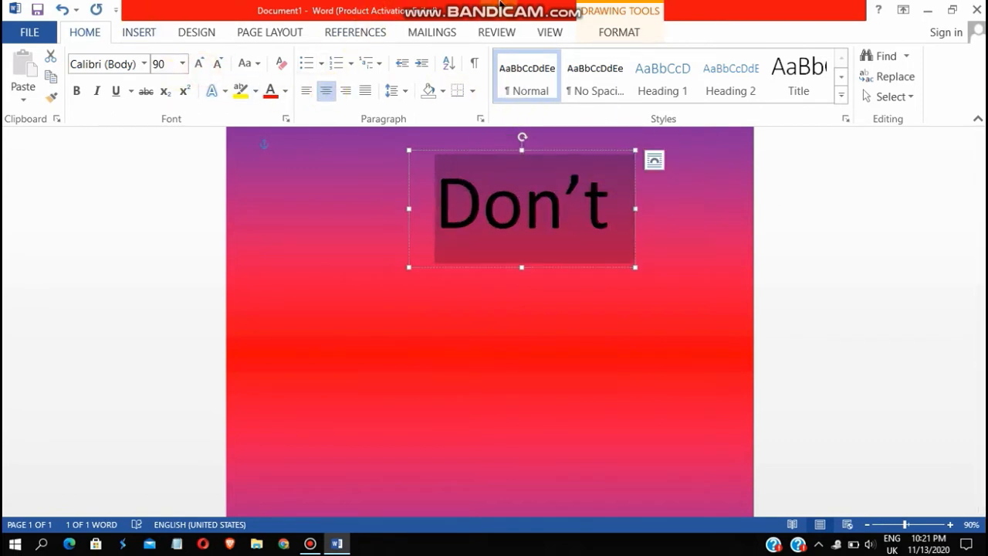
mouse_move(528, 4)
click(563, 8)
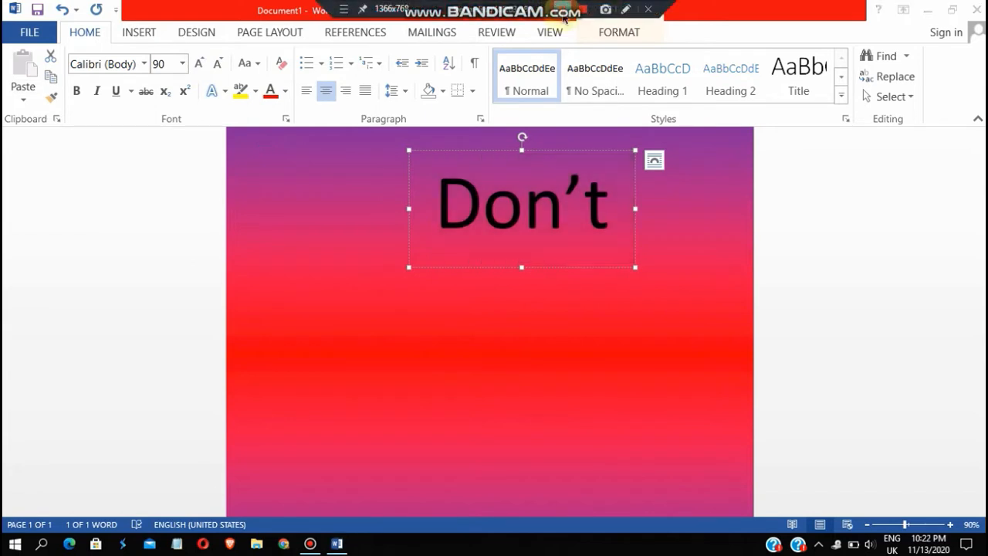
Use Insert > Text Box > Draw Text Box and click onto the Don't box to add an offset copy
click(575, 237)
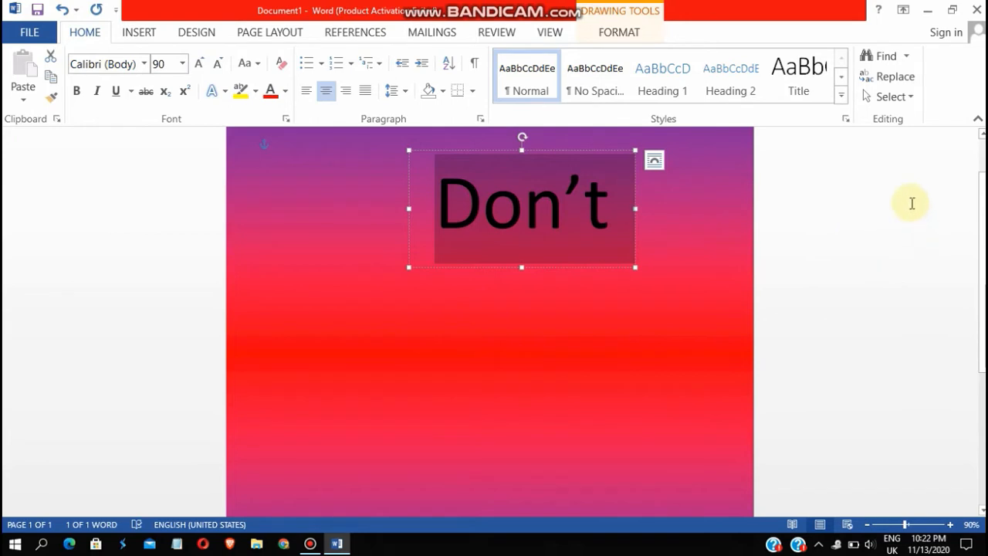
scroll(911, 203, down, 1)
scroll(911, 203, up, 3)
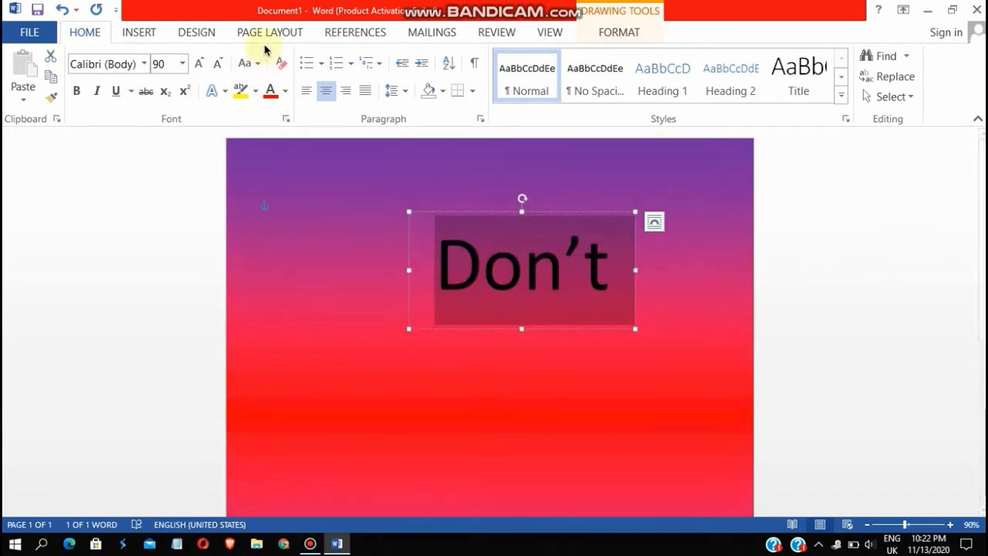
click(137, 36)
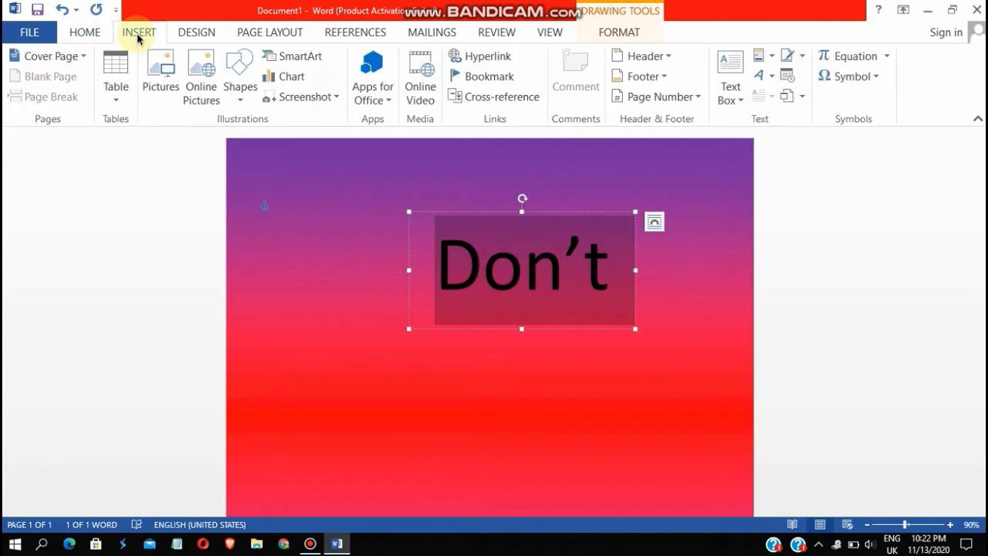
click(743, 97)
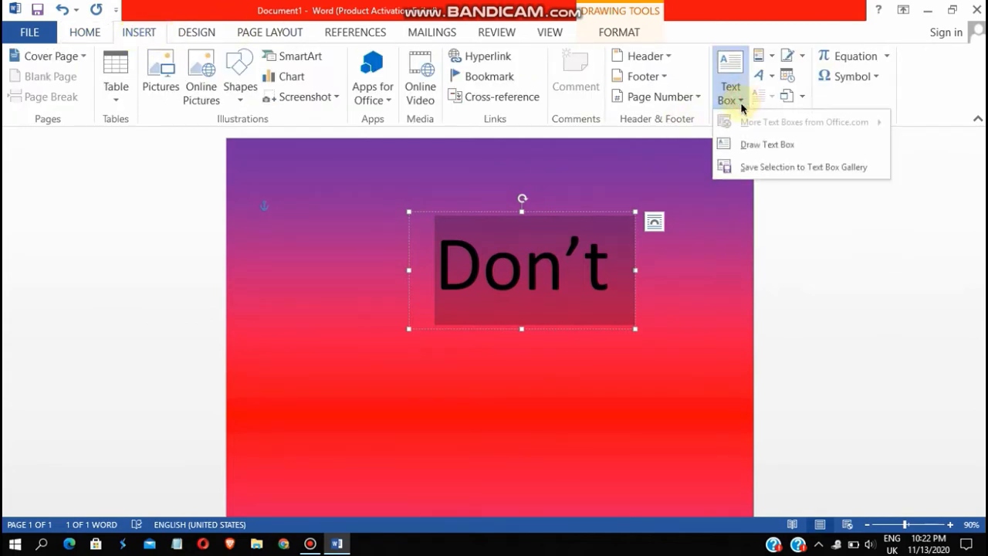
click(851, 216)
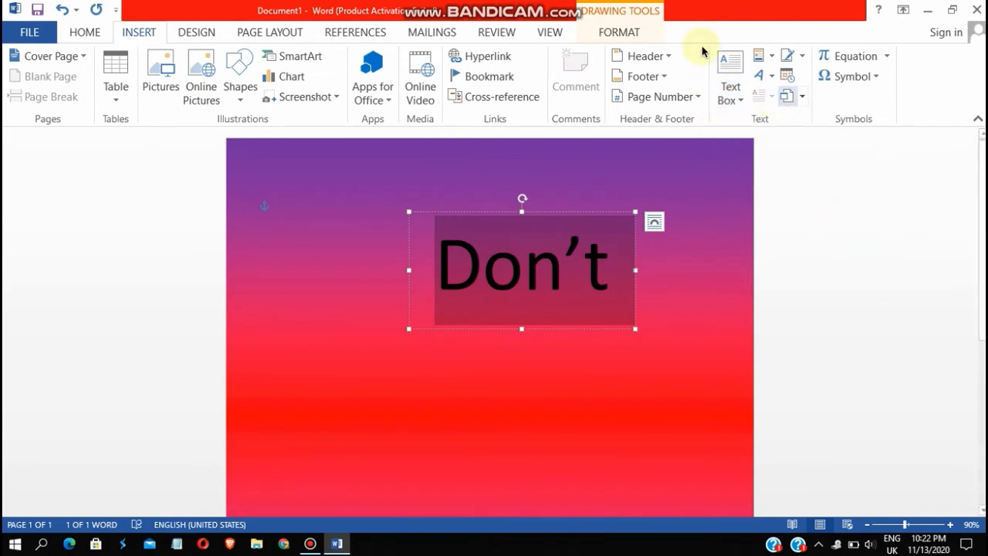
click(725, 77)
click(750, 144)
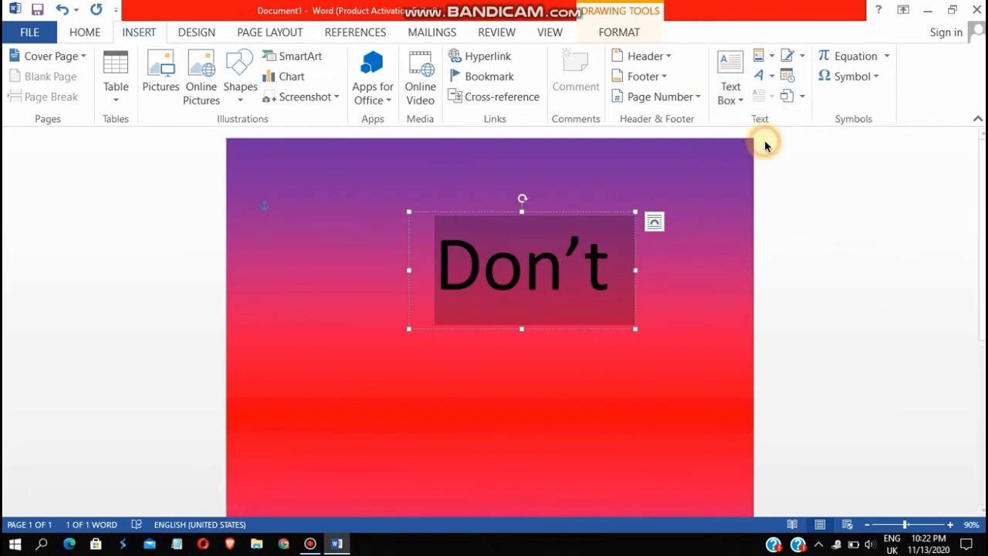
click(596, 276)
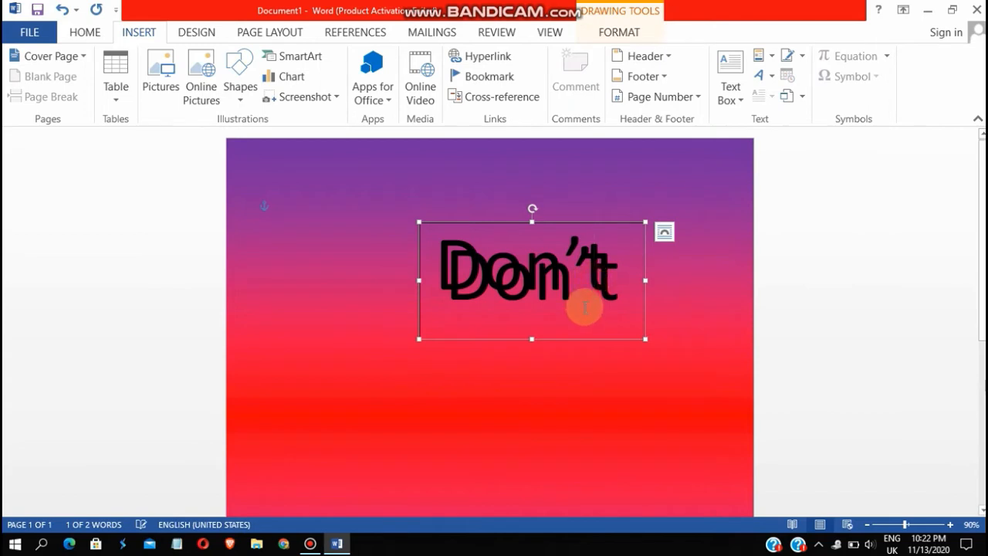
Set the text box's layout option to Behind Text
click(662, 235)
click(661, 237)
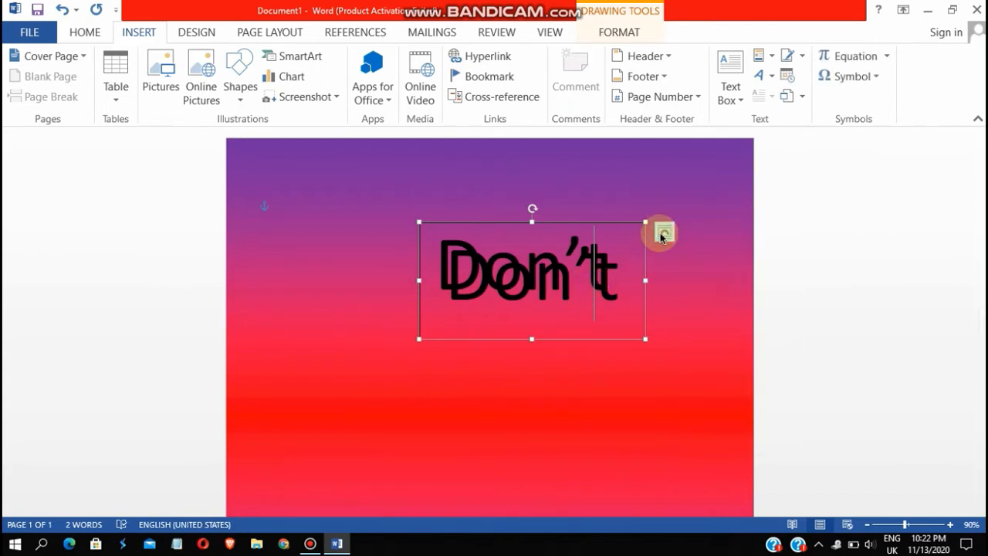
click(665, 239)
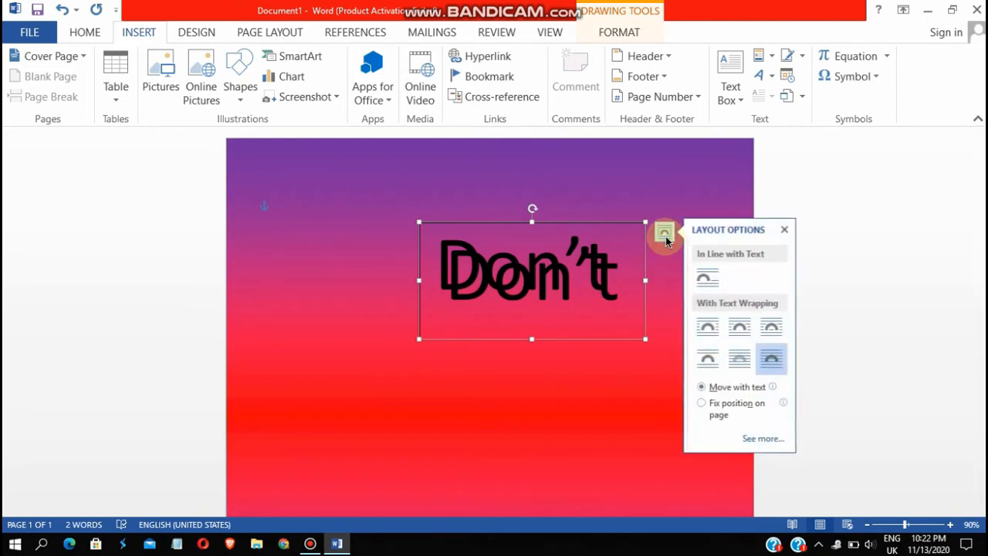
click(740, 361)
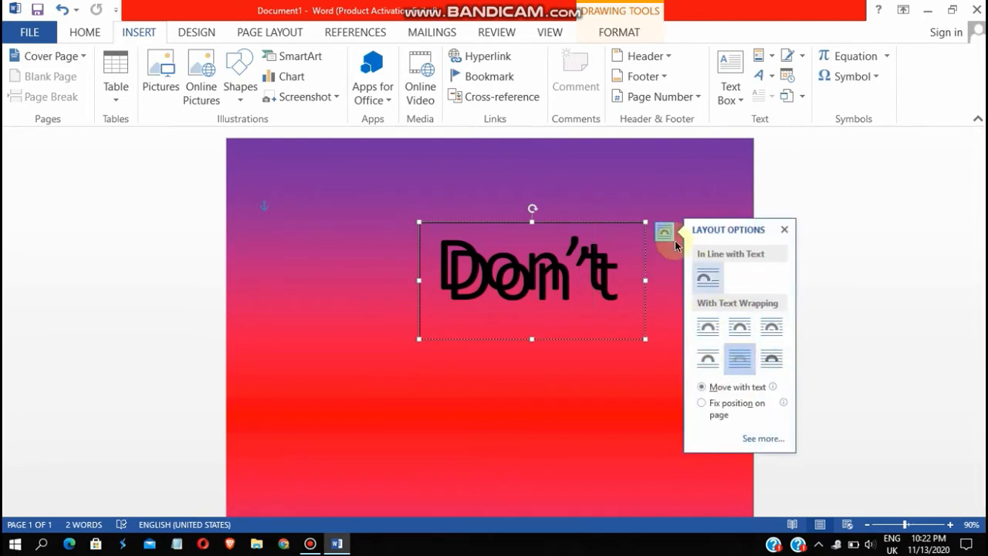
click(784, 229)
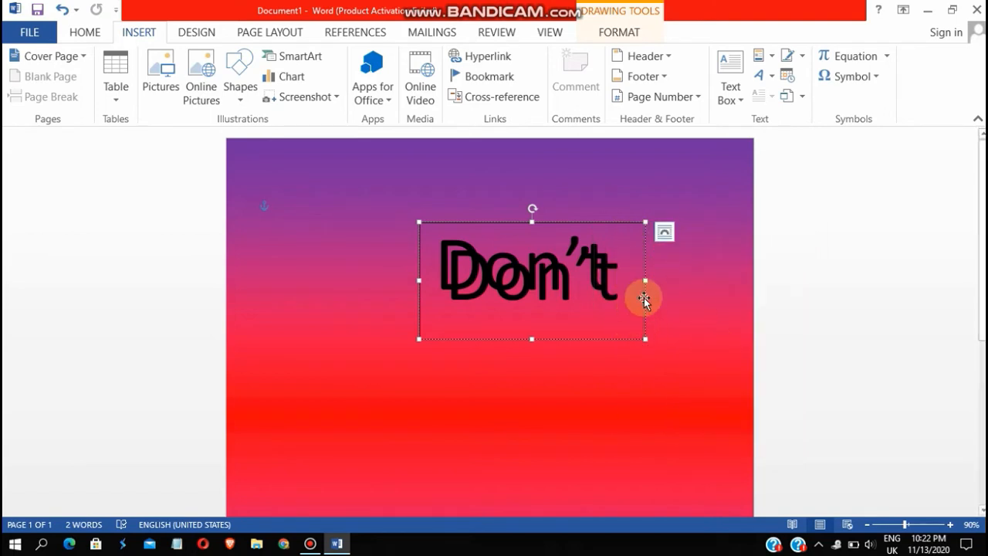
Ctrl-drag a copy to the lower left, shrink its text to 48 pt, then delete it
drag(644, 298, 273, 405)
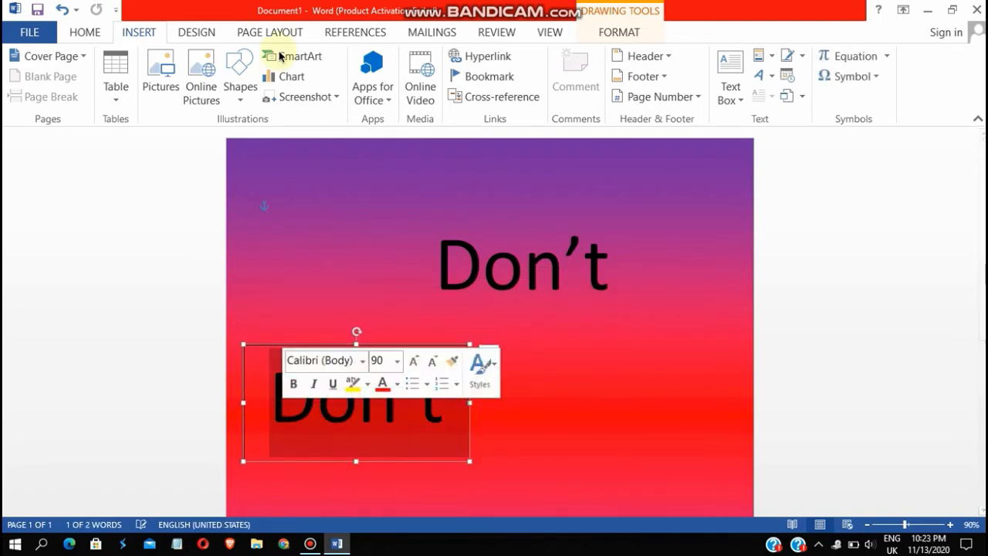
click(85, 33)
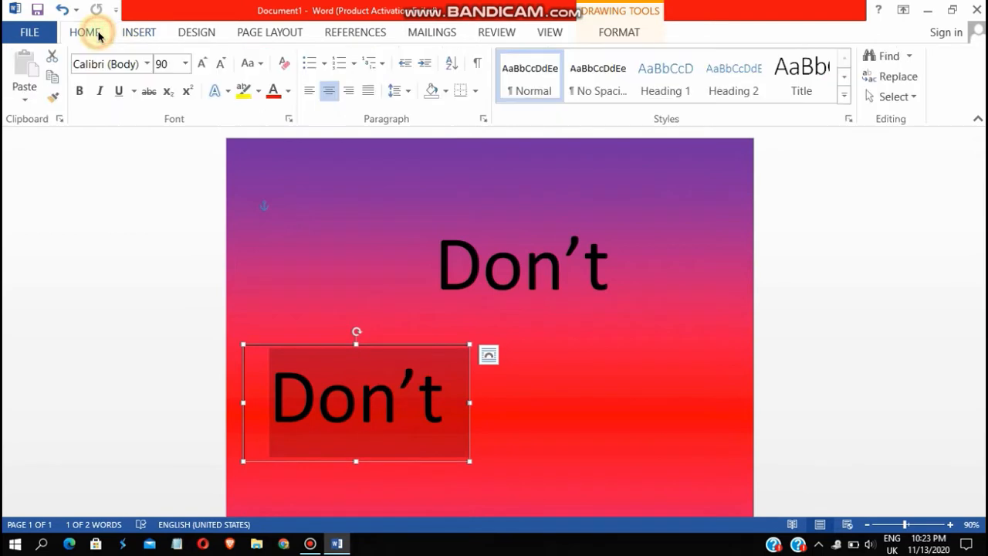
click(218, 65)
click(219, 65)
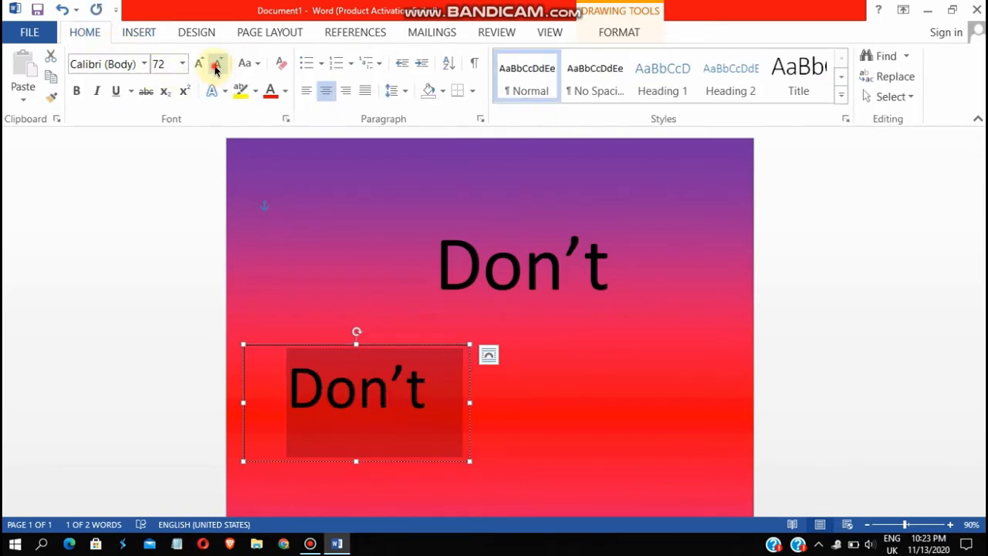
click(215, 69)
key(Delete)
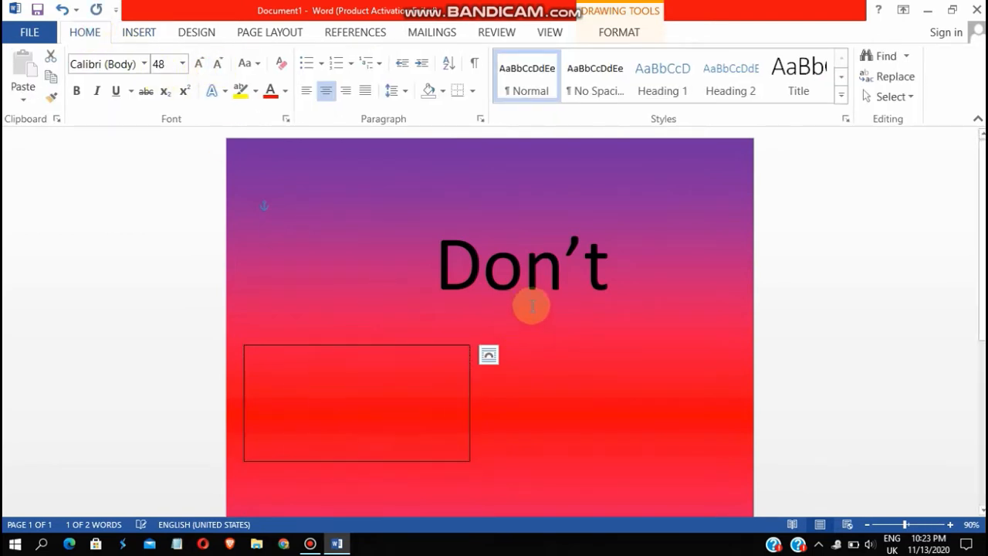